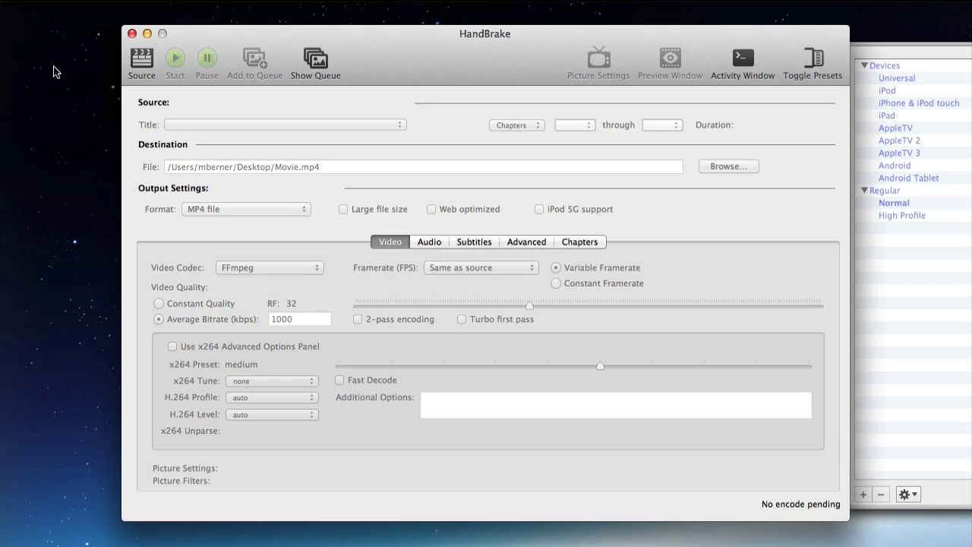
Step: Browse to the Handbrake Files folder and select Mrs.Browns Boys New Year Special.2013.avi
click(142, 64)
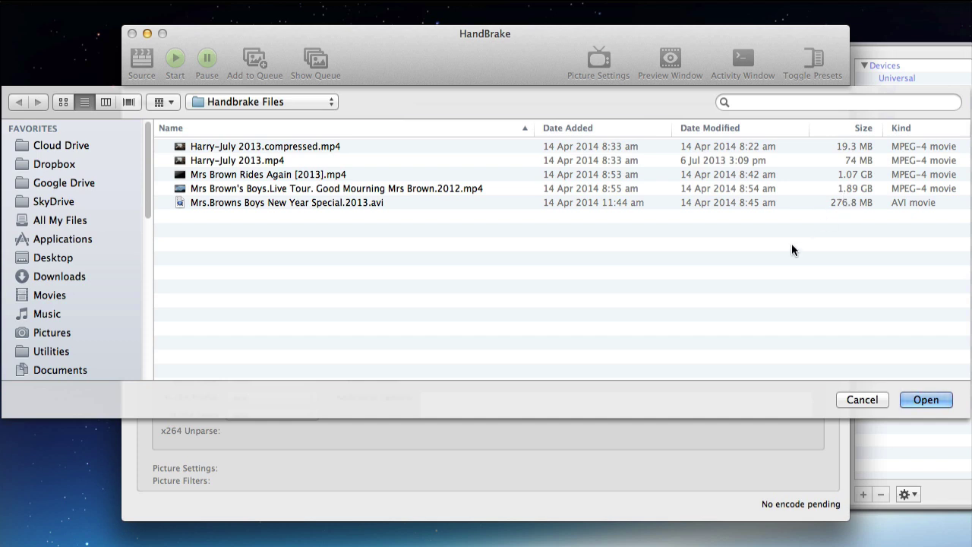
click(233, 204)
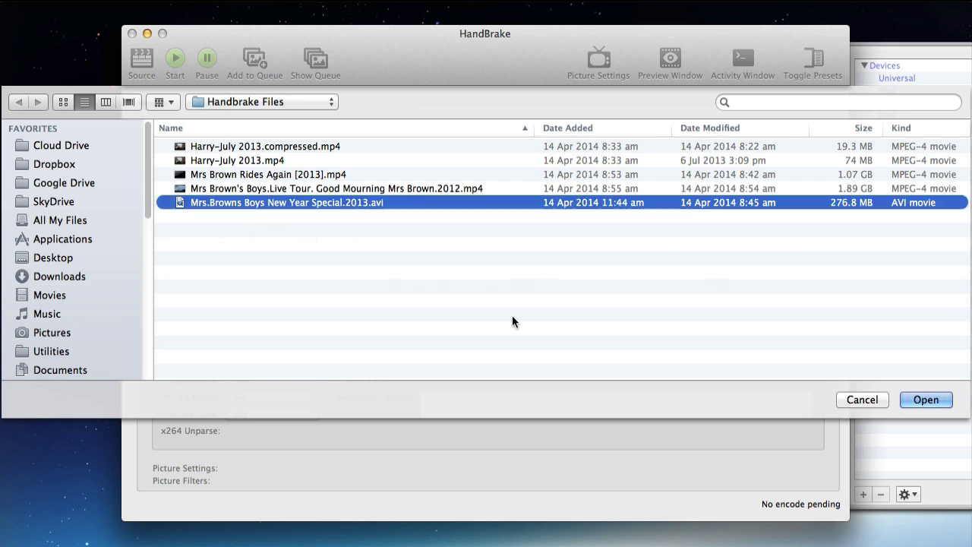
Step: Load the New Year Special AVI and save output to Desktop > Videos – resized and converted
click(926, 400)
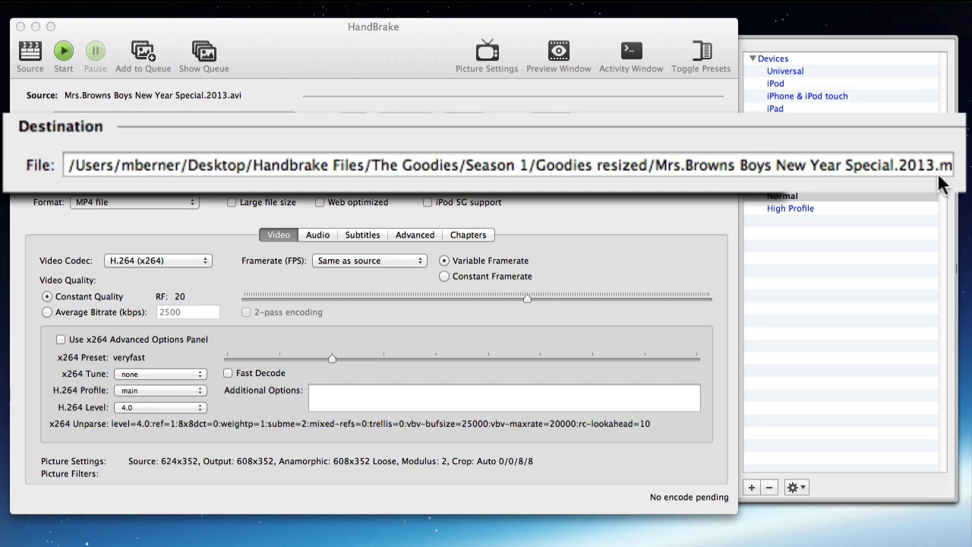
click(695, 145)
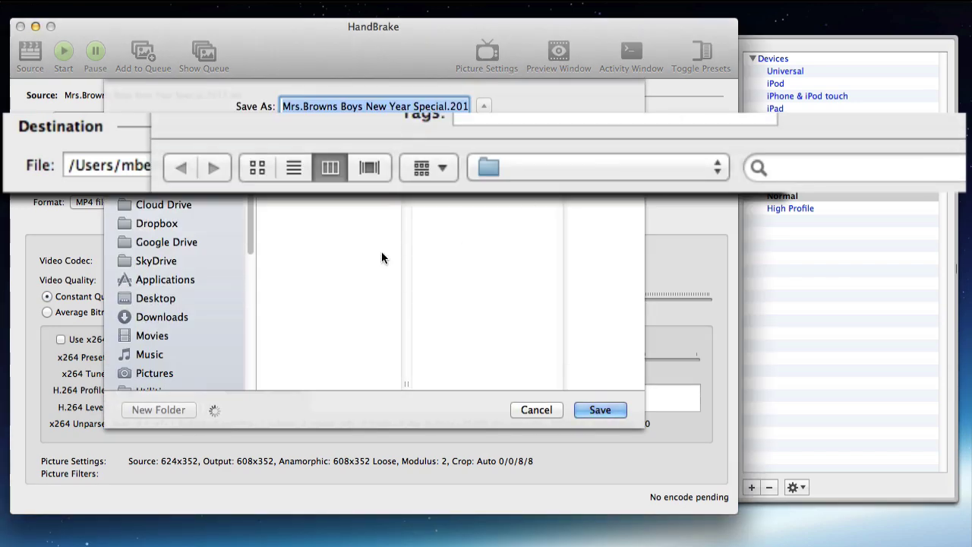
click(148, 300)
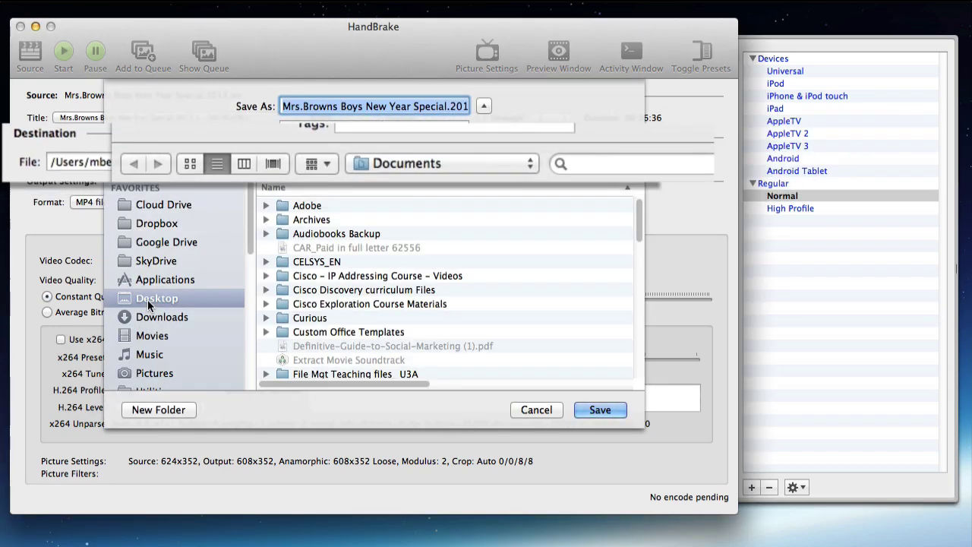
drag(638, 222, 635, 341)
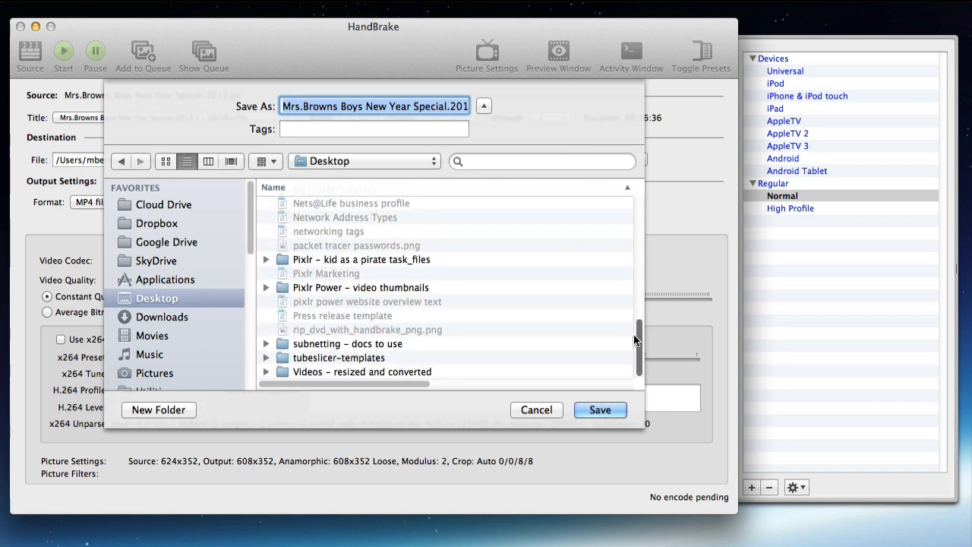
click(319, 375)
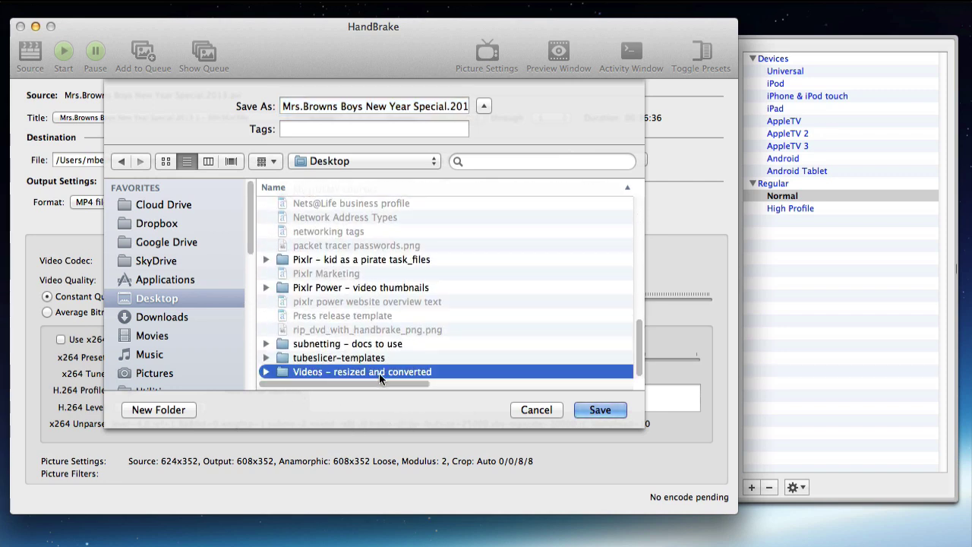
click(598, 411)
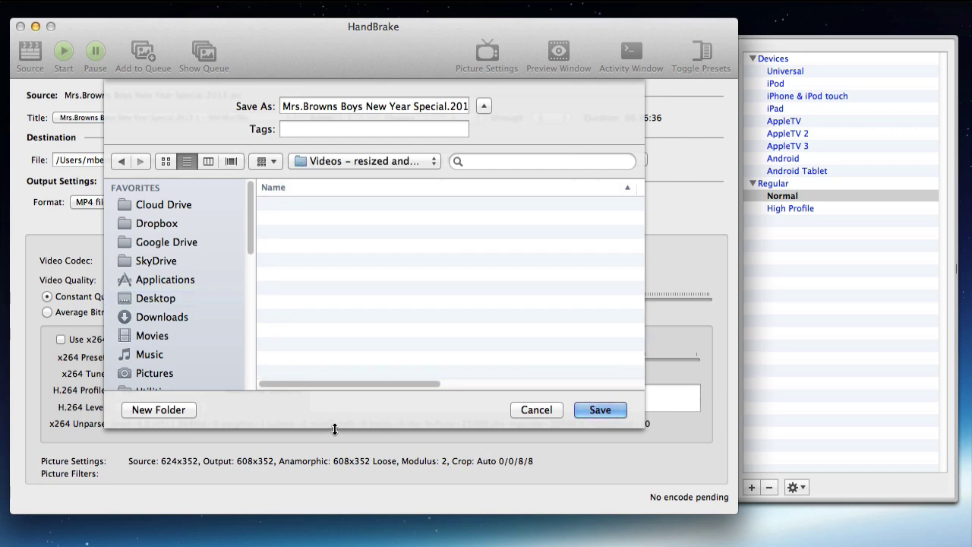
click(598, 411)
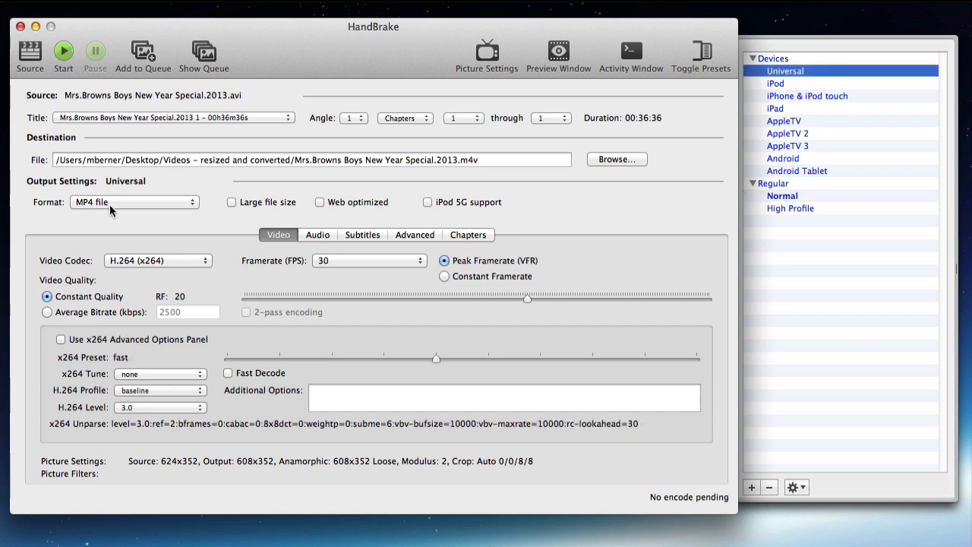
Step: Keep MP4 format and H.264 (x264) video codec, and enable Web optimized
click(194, 202)
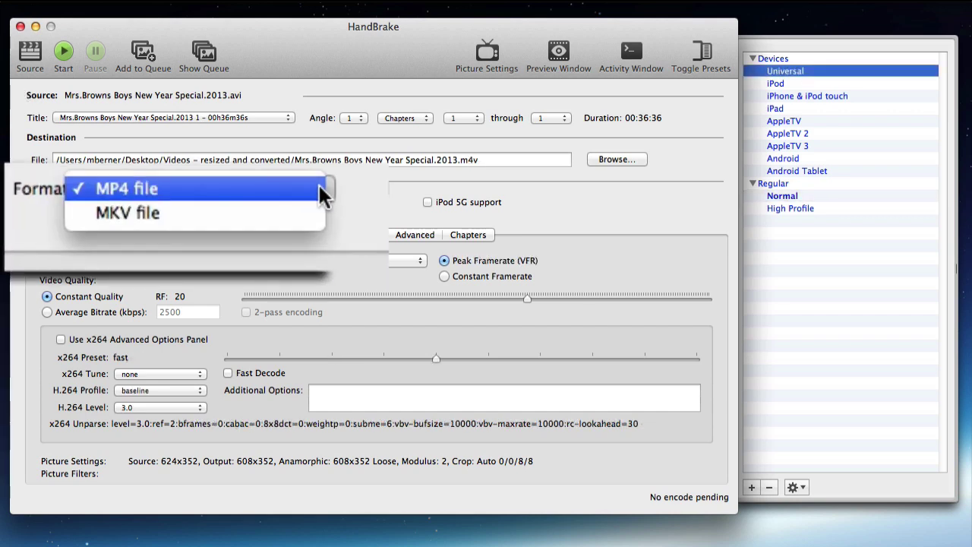
click(253, 188)
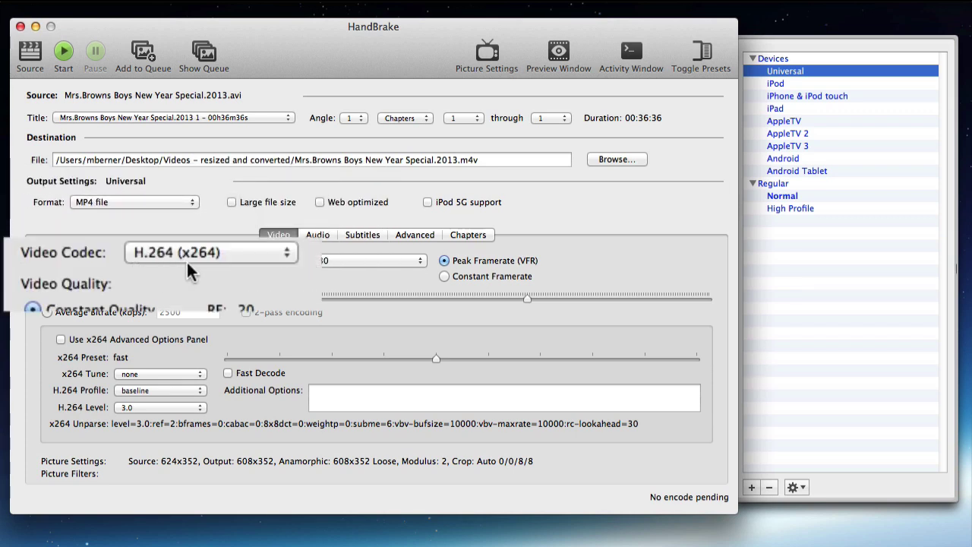
click(289, 255)
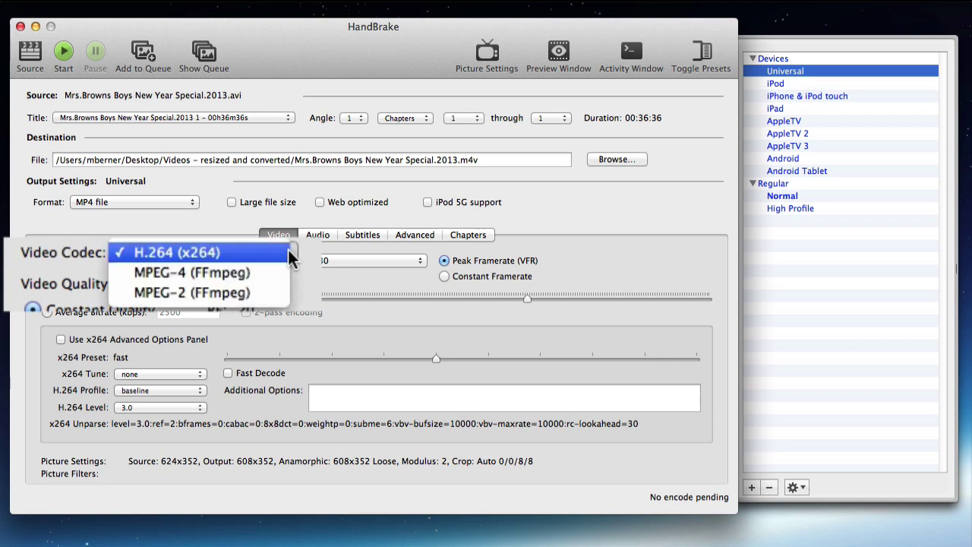
click(289, 256)
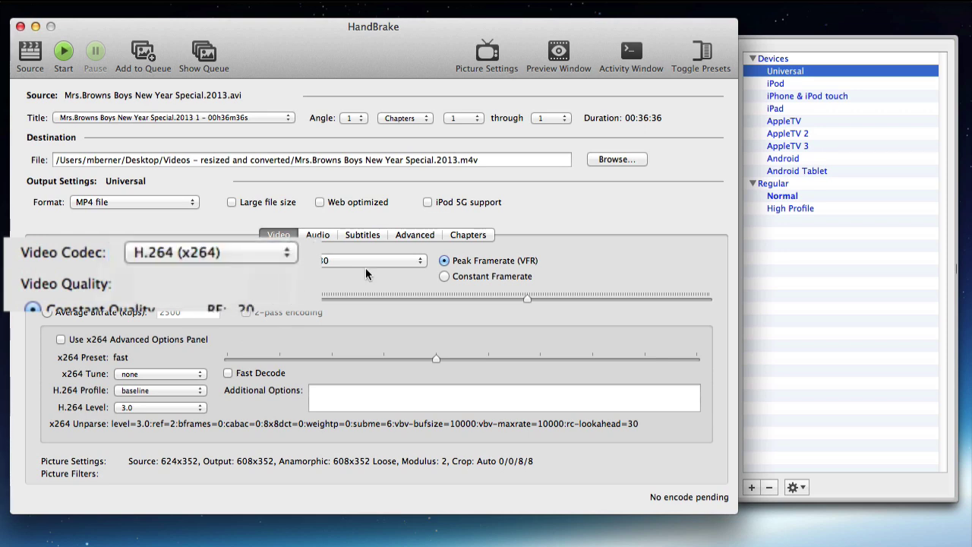
click(319, 202)
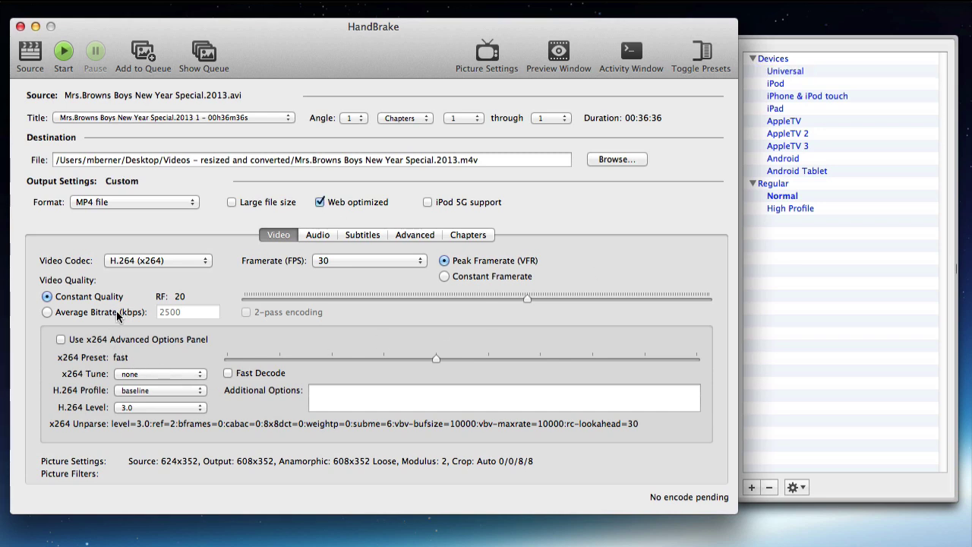
Step: Set the first audio track's bitrate to 128 kbps
click(320, 236)
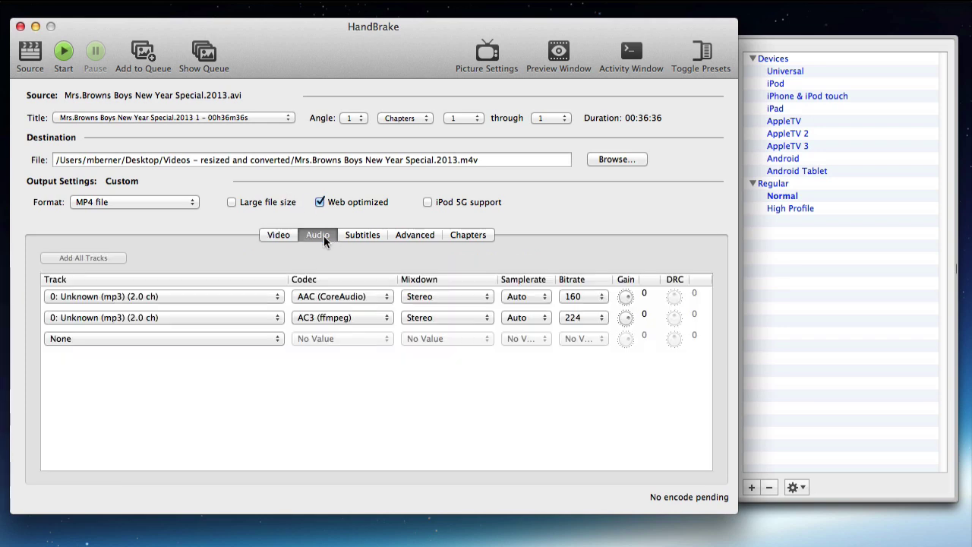
click(605, 296)
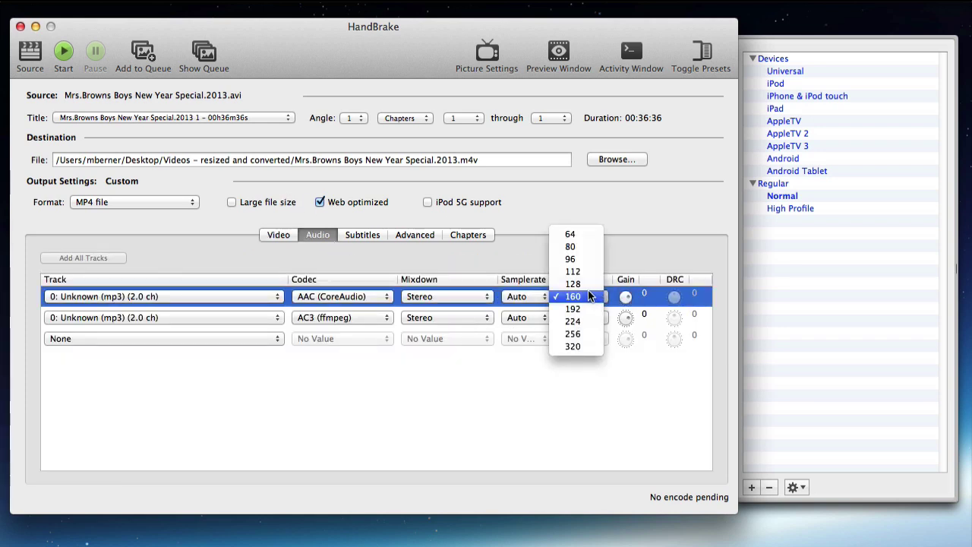
click(584, 285)
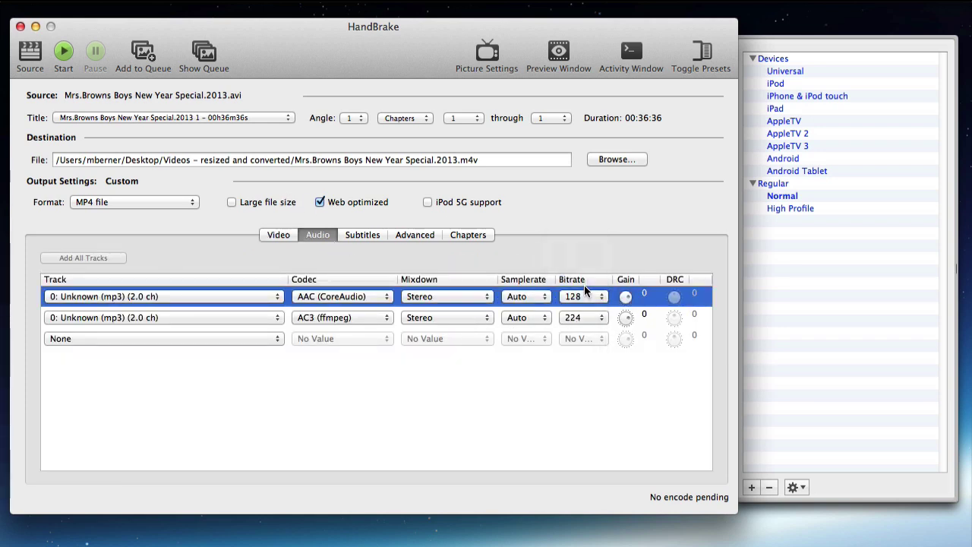
Step: Enable the x264 Advanced Options panel and change the reference frames setting
click(275, 235)
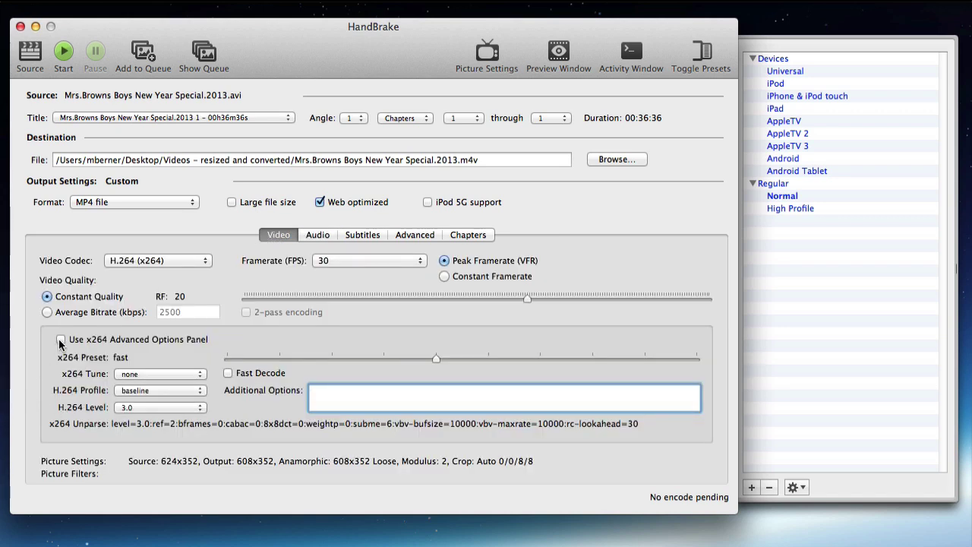
click(61, 339)
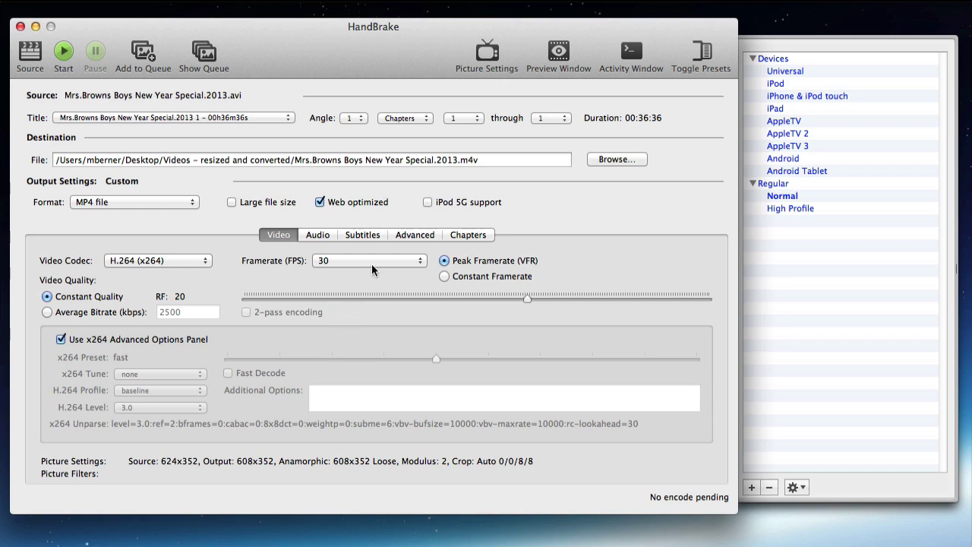
click(415, 235)
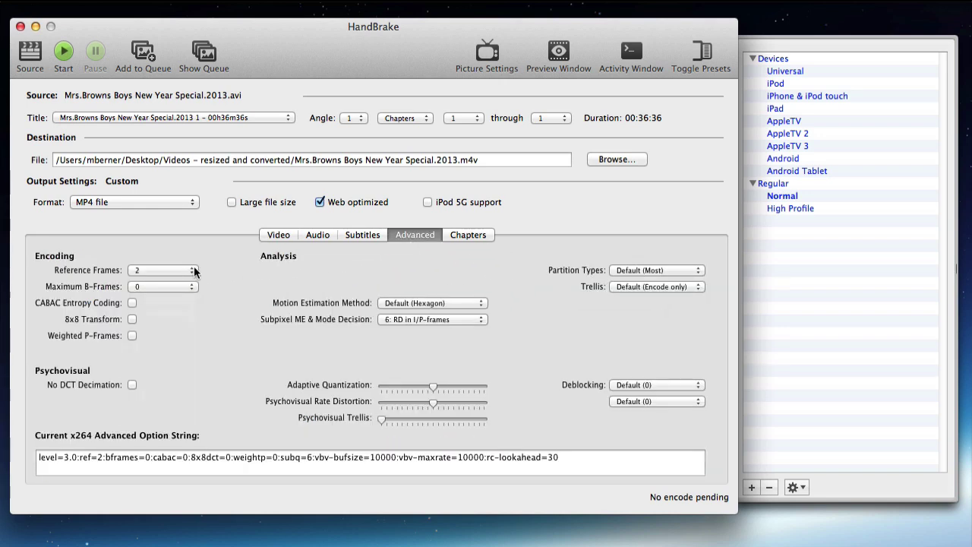
click(194, 271)
click(155, 288)
Step: Set framerate to Same as source, Constant Framerate, and quality to RF 21
click(279, 236)
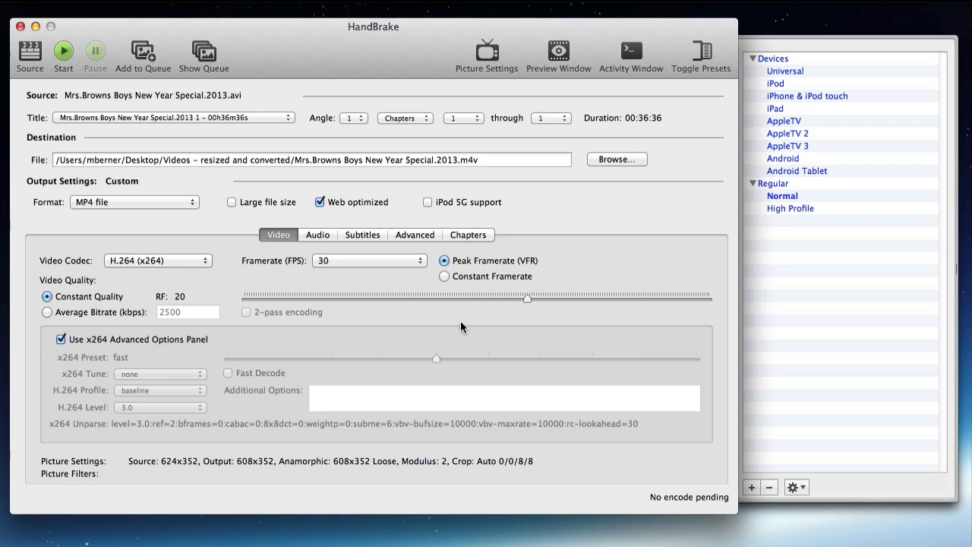
click(422, 262)
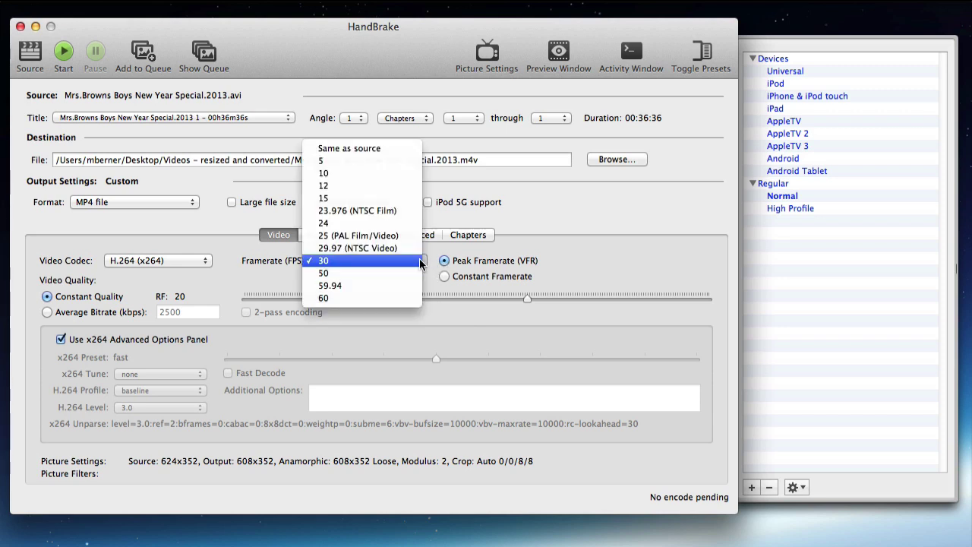
click(364, 149)
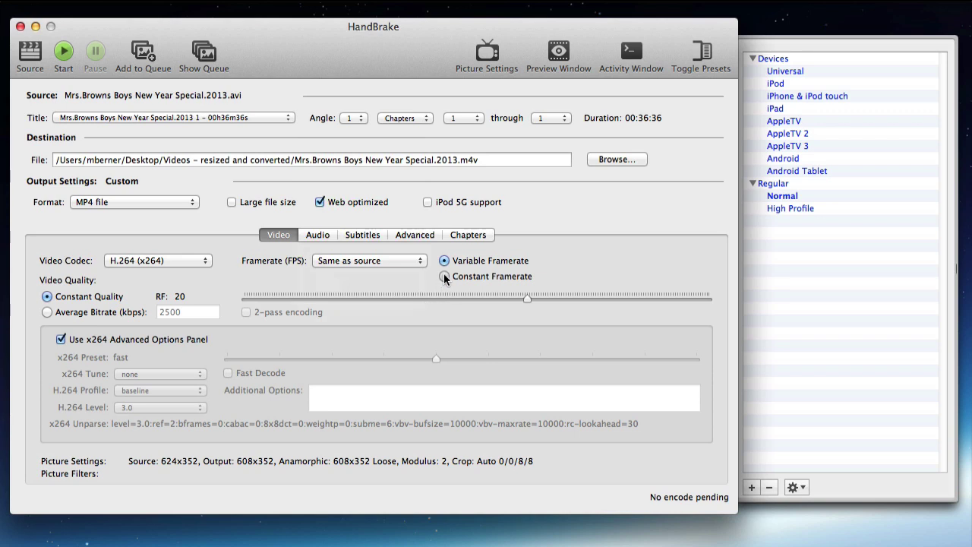
click(444, 276)
drag(527, 297, 515, 296)
Step: Start the encode and let it run until HandBrake reports Encode Finished
click(63, 51)
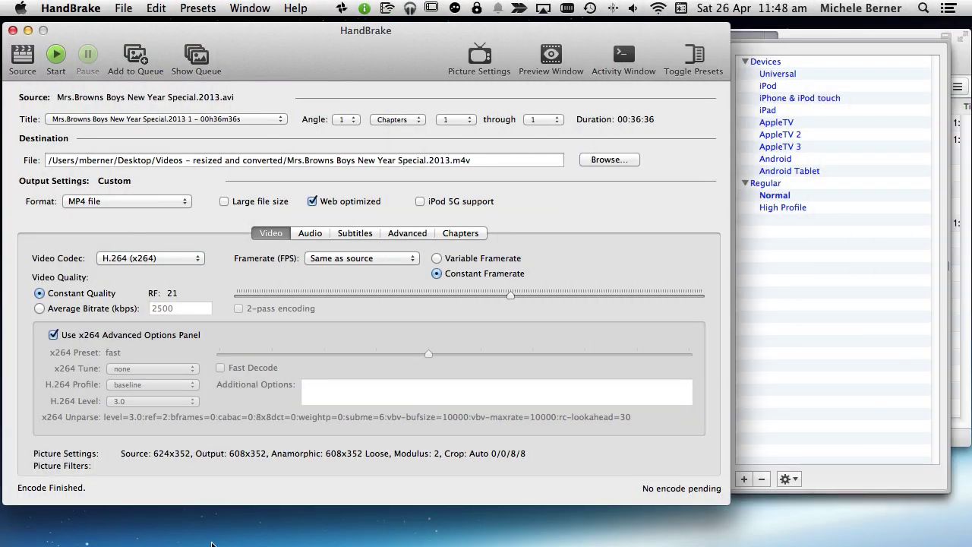
Step: Check the converted .m4v in Finder (368.1 MB, 608×352), then bring iTunes forward
click(35, 531)
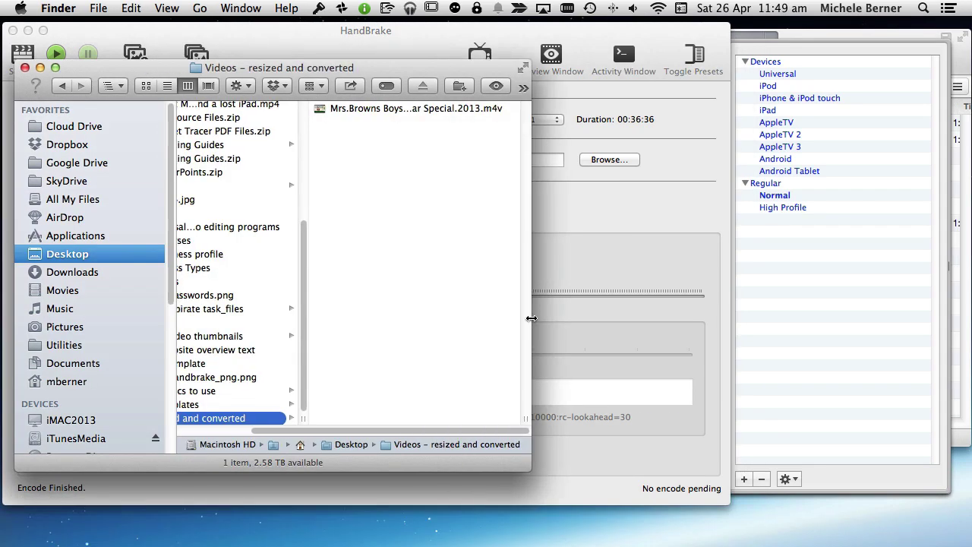
click(679, 65)
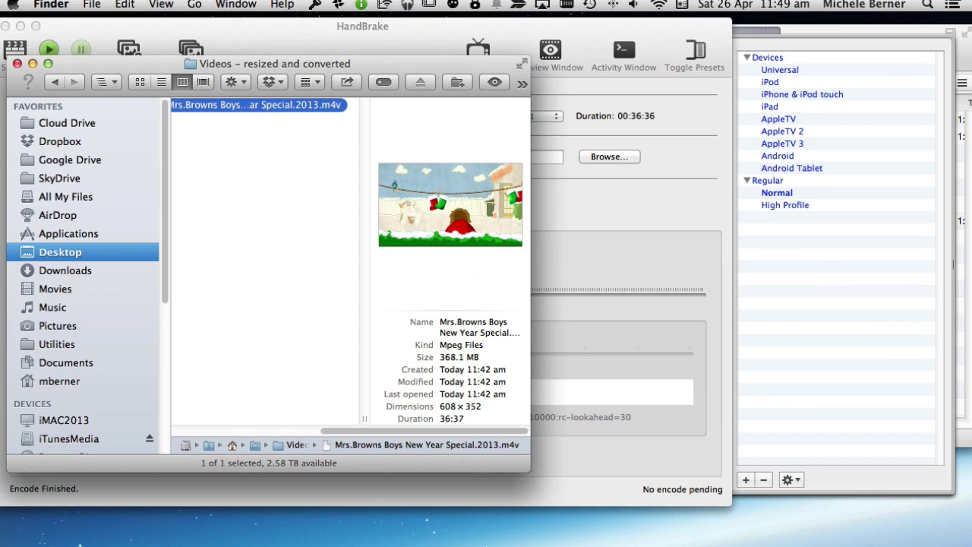
mouse_move(474, 536)
click(328, 530)
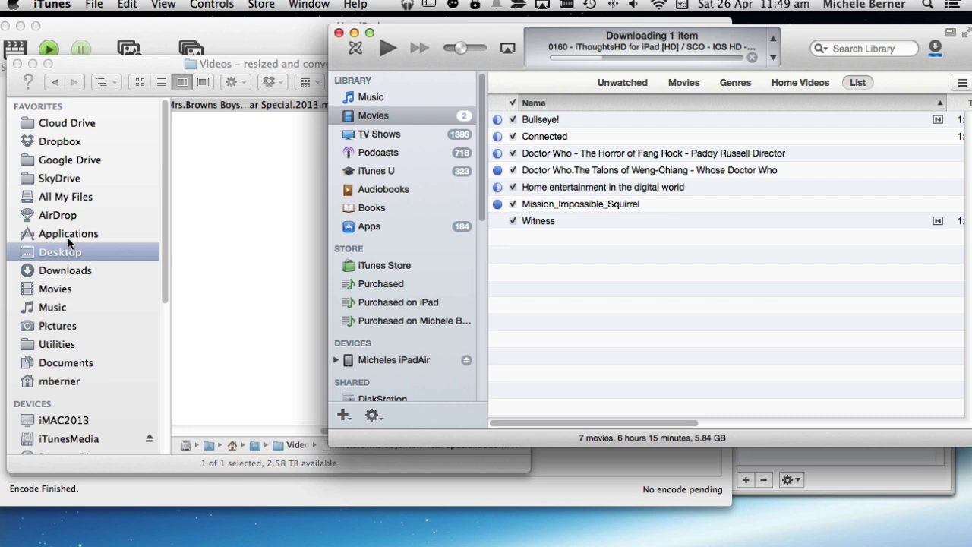
Step: Return Finder to Handbrake Files and try dragging the AVI into the iTunes movie list
click(190, 210)
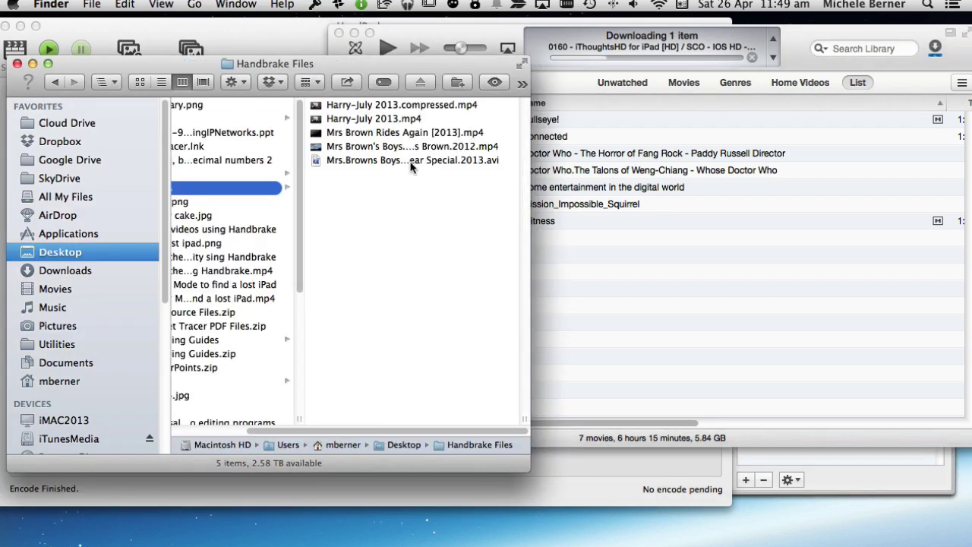
drag(411, 167, 774, 246)
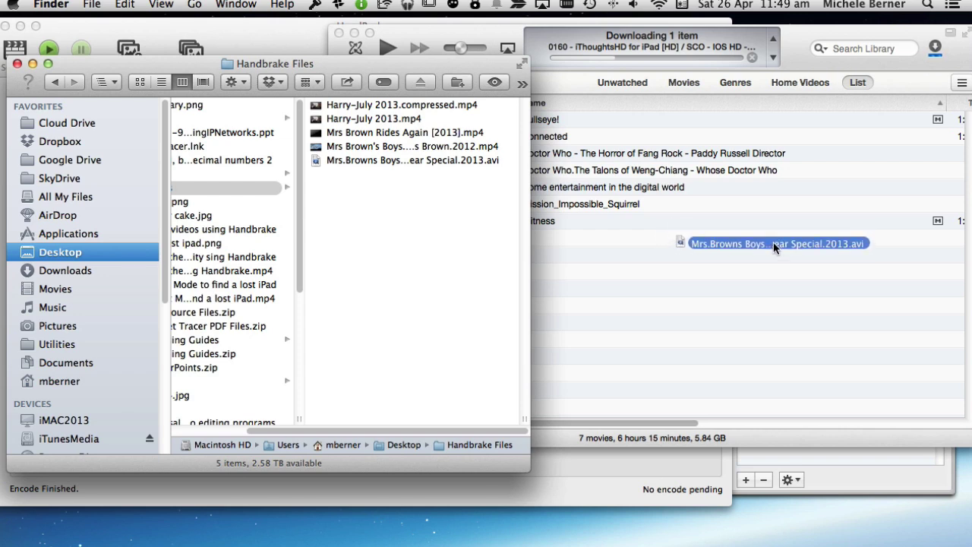
drag(773, 243, 773, 243)
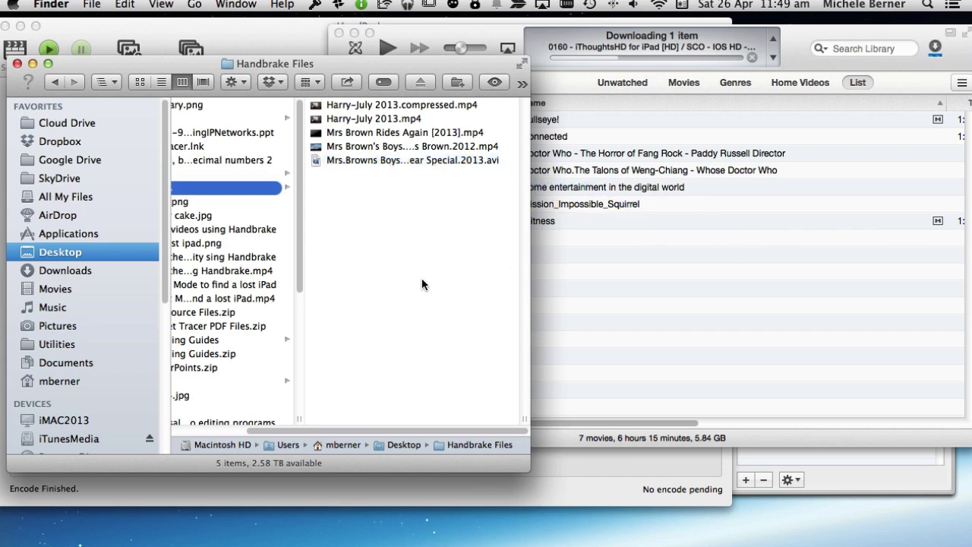
drag(298, 282, 315, 415)
Step: Drag the converted .m4v from Videos – resized and converted into the iTunes Movies list
click(228, 417)
drag(357, 106, 682, 243)
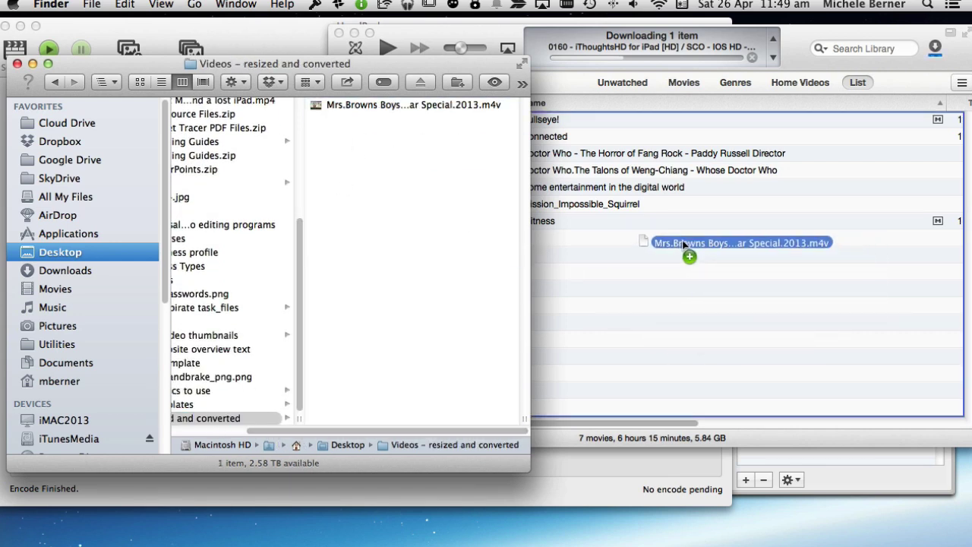
drag(682, 243, 683, 241)
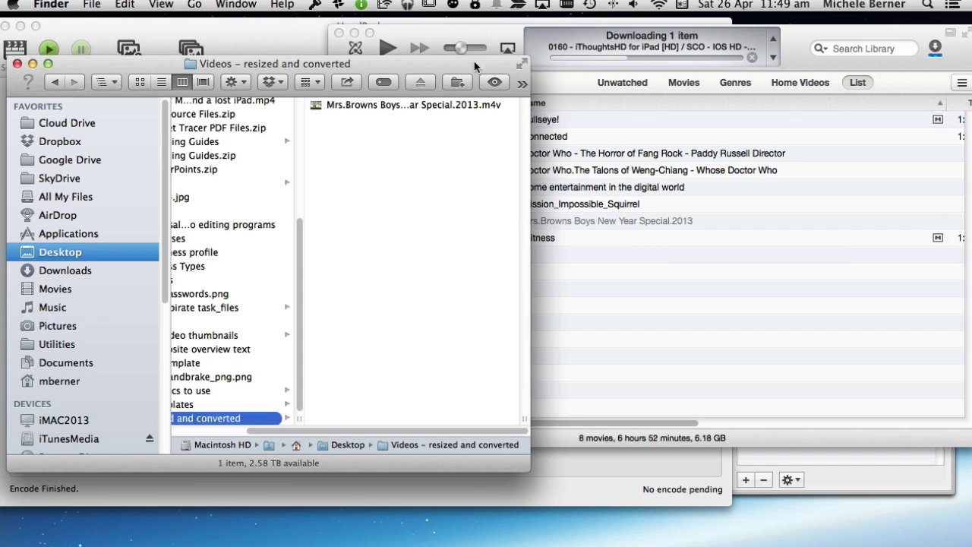
drag(475, 67, 374, 77)
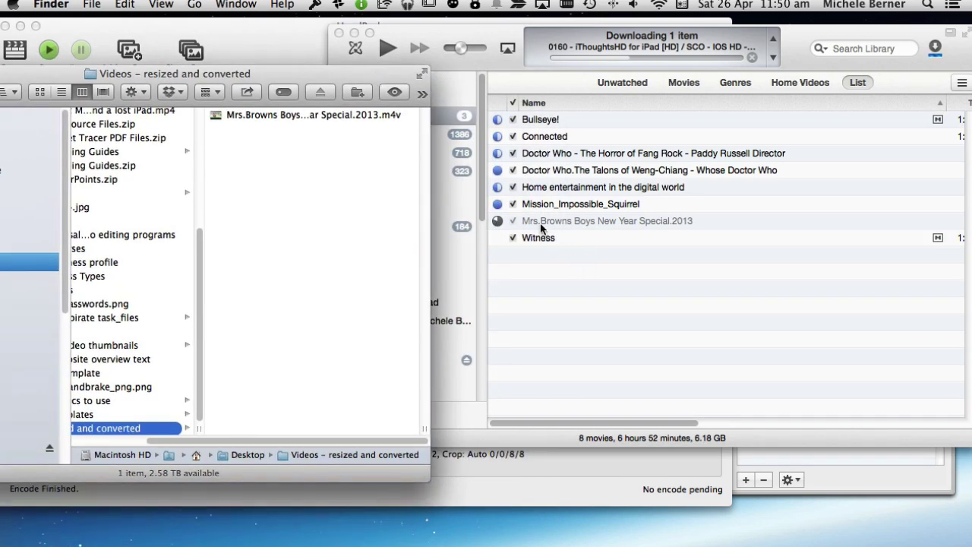
Step: Check the new Mrs.Browns Boys New Year Special.2013 entry with Get Info, then close it
click(598, 221)
key(super+i)
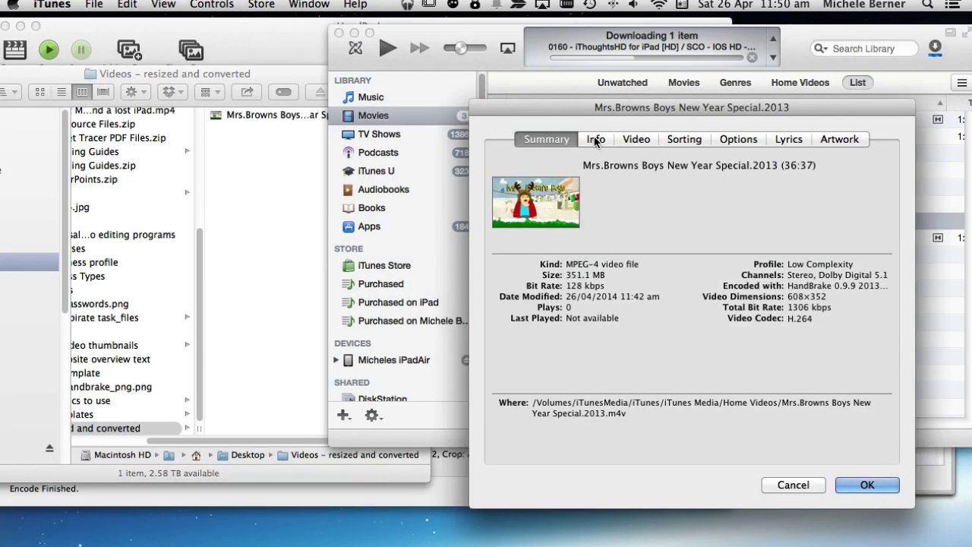
key(Return)
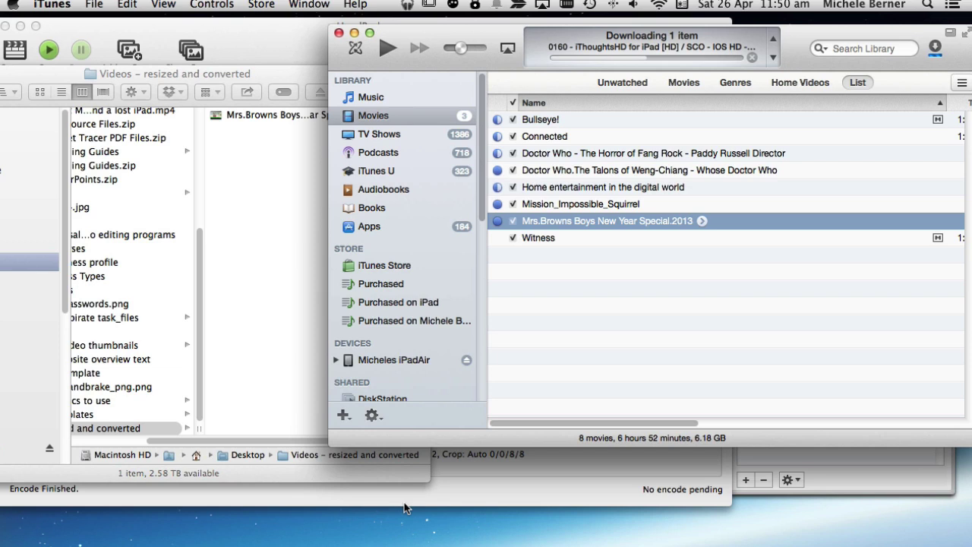
Step: Bring HandBrake forward and open Harry-July 2013.mp4 as the new source
mouse_move(425, 538)
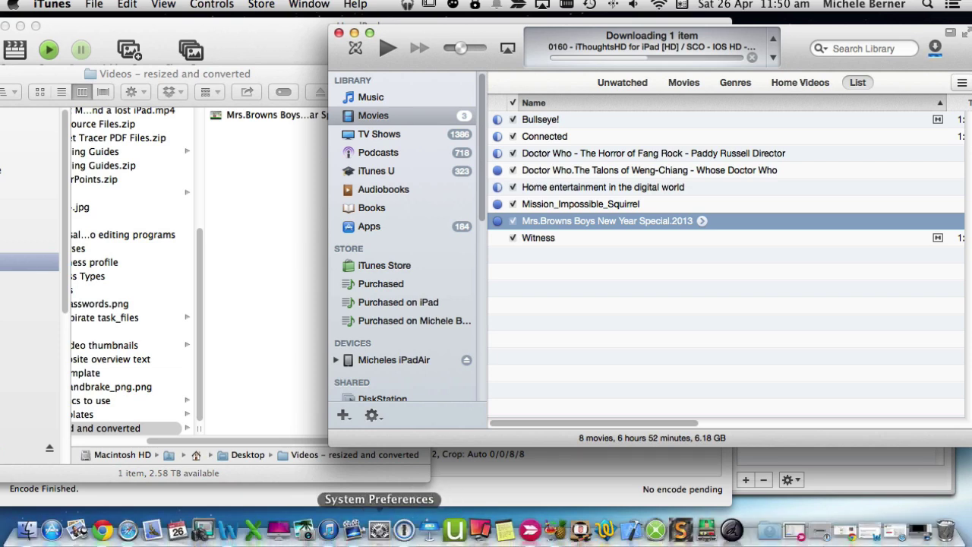
click(547, 534)
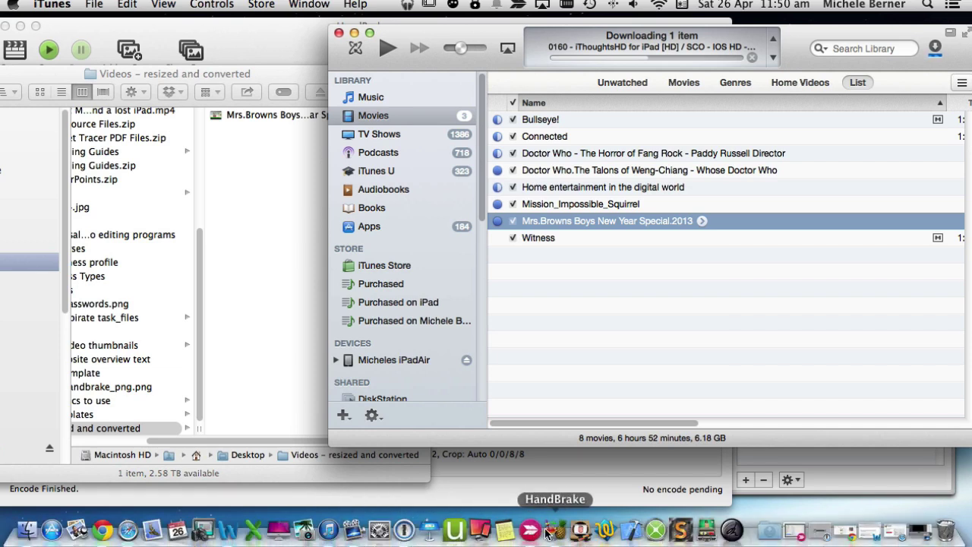
click(33, 45)
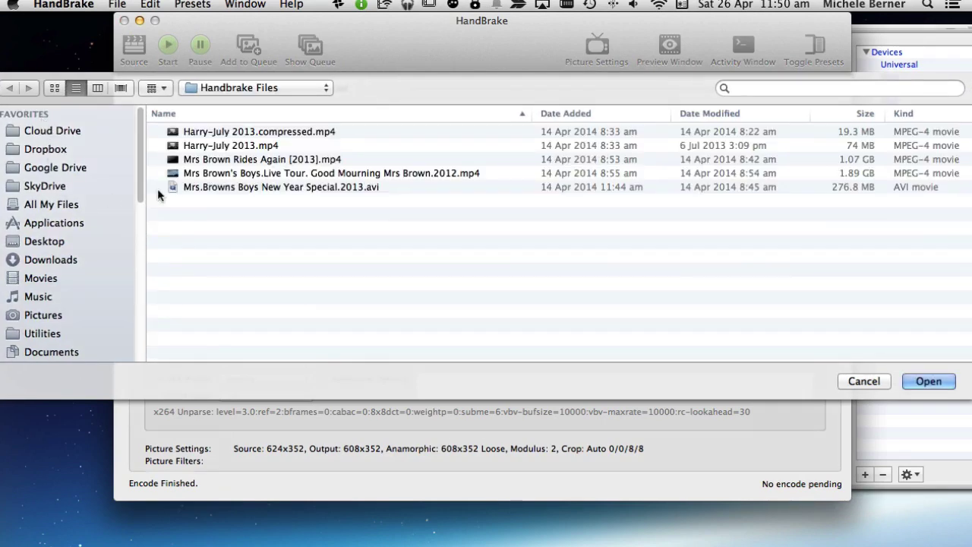
click(226, 146)
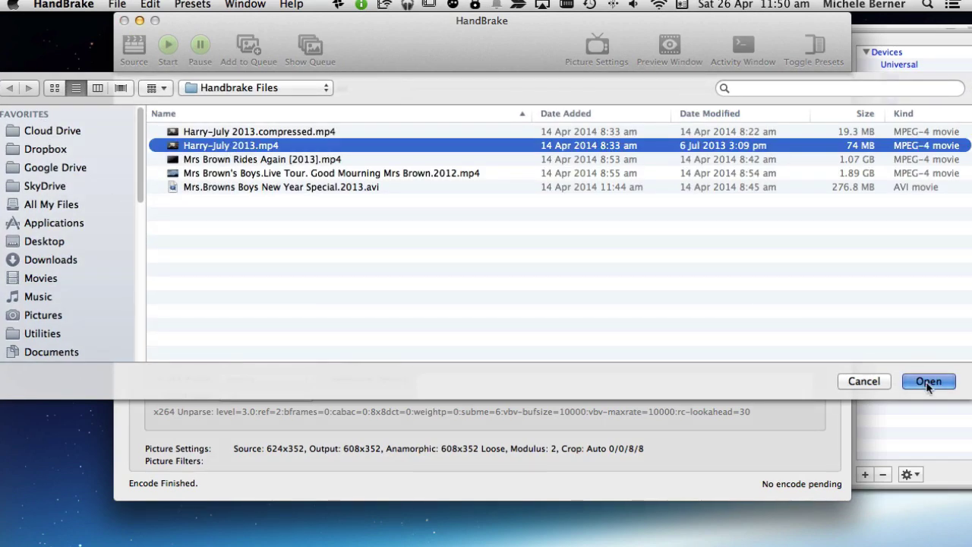
click(927, 382)
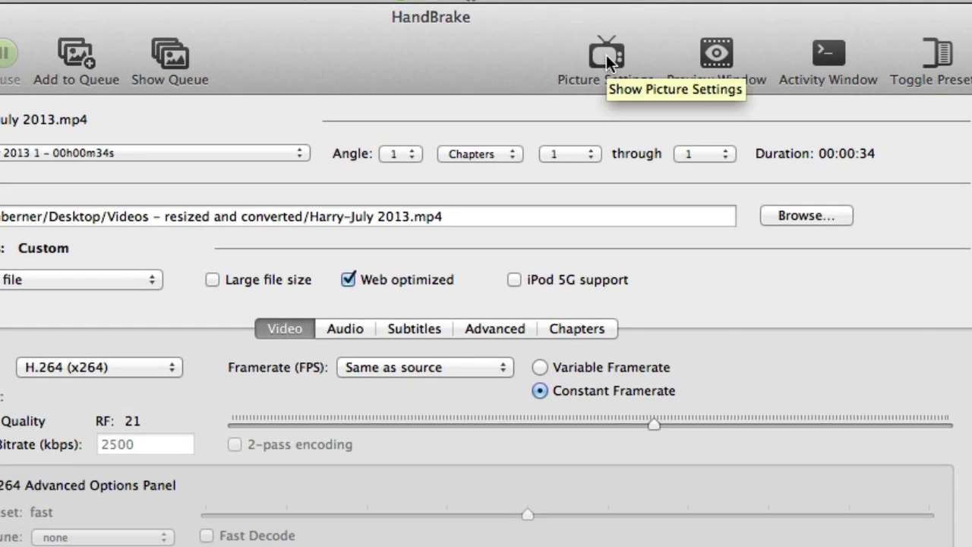
Step: In Picture Settings, unlock aspect ratio and set width 1280 and height 720
click(606, 54)
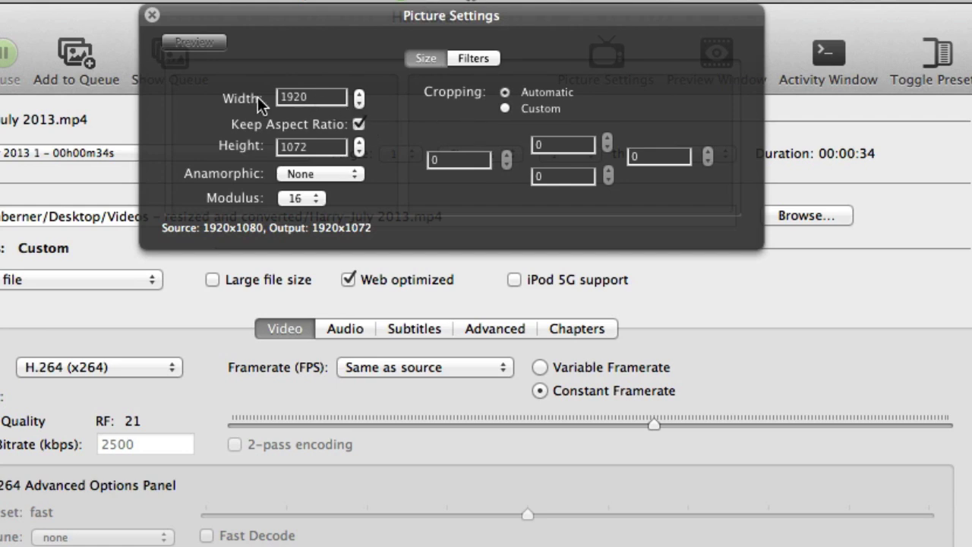
click(359, 104)
click(359, 123)
click(359, 151)
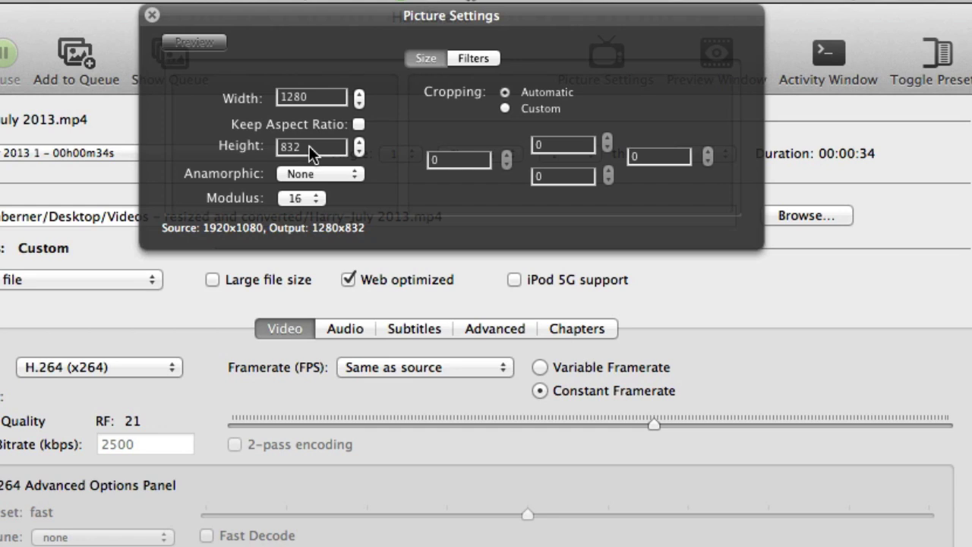
click(359, 151)
click(359, 151)
click(360, 151)
click(359, 151)
click(359, 151)
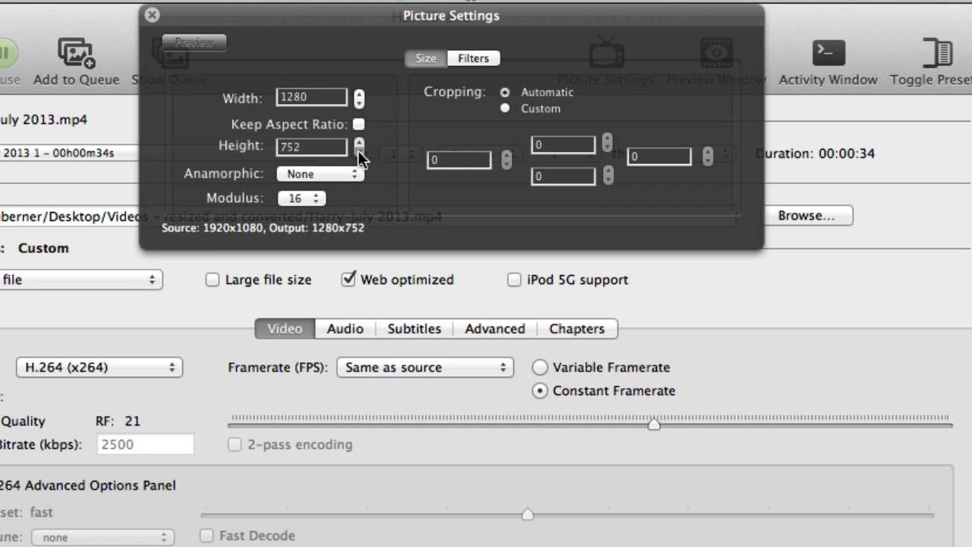
click(359, 151)
click(359, 151)
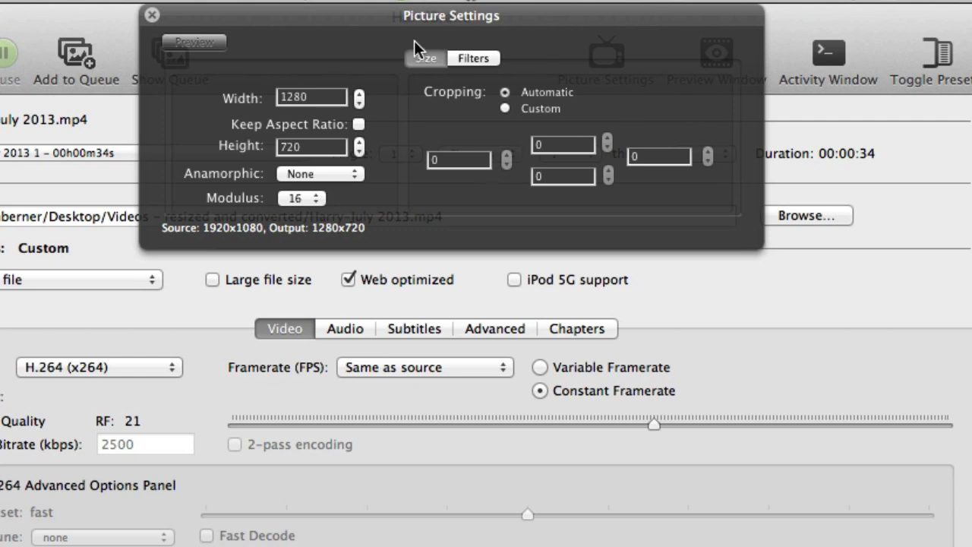
click(148, 16)
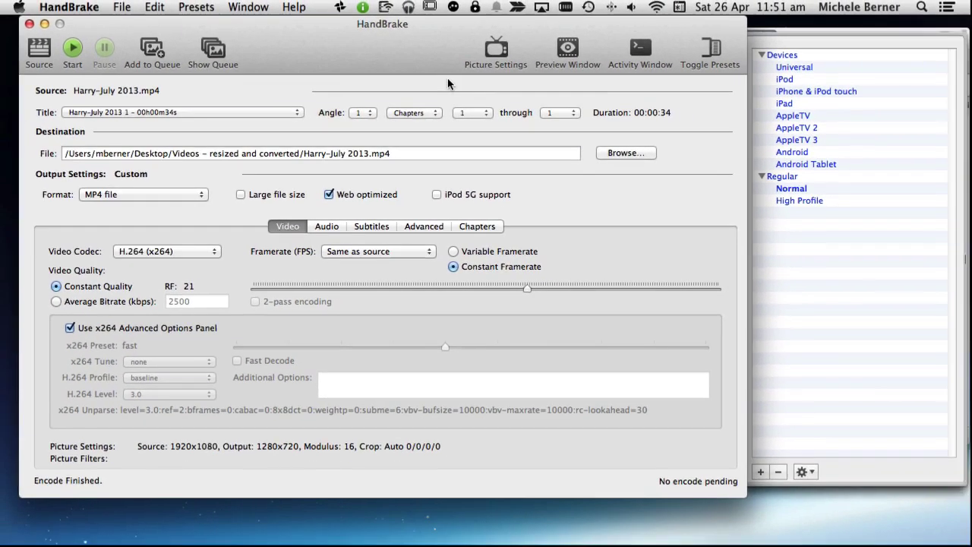
click(567, 48)
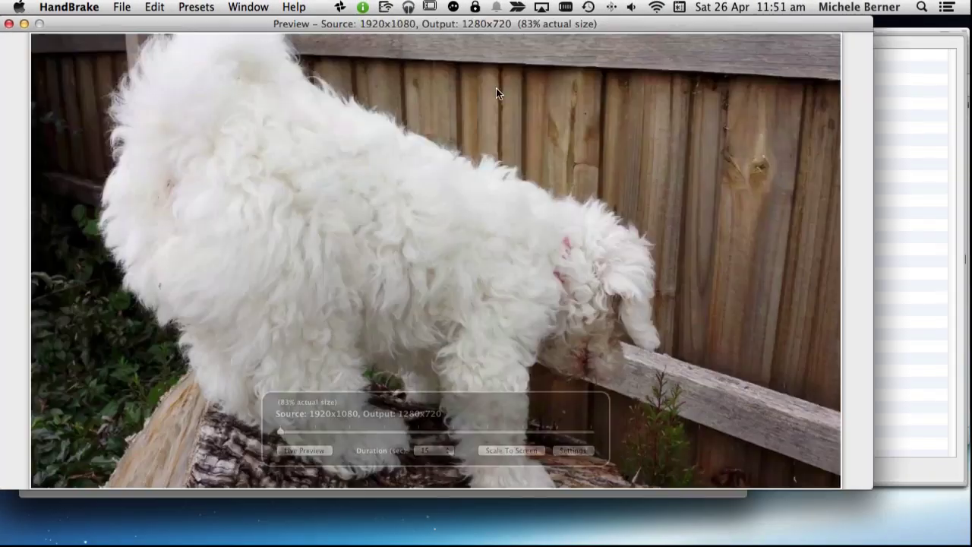
click(314, 452)
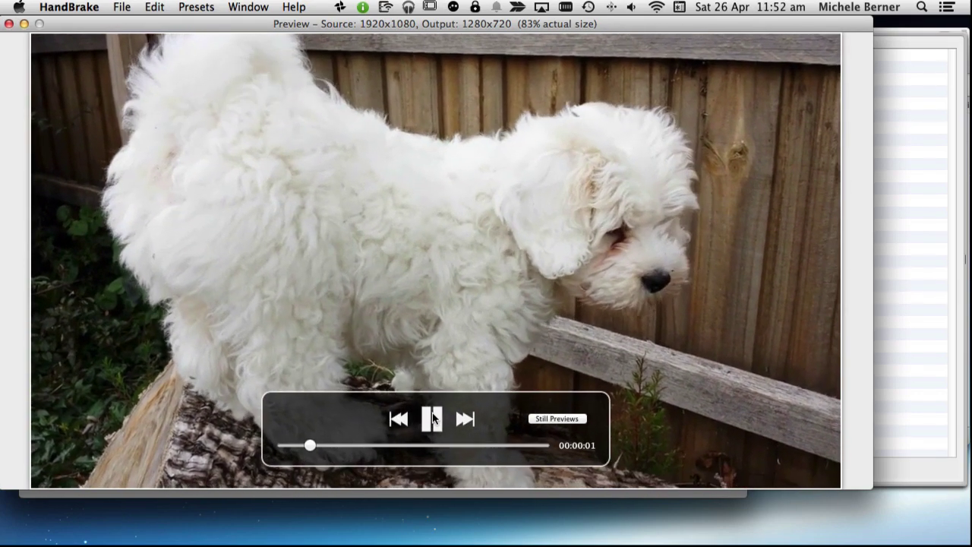
click(432, 418)
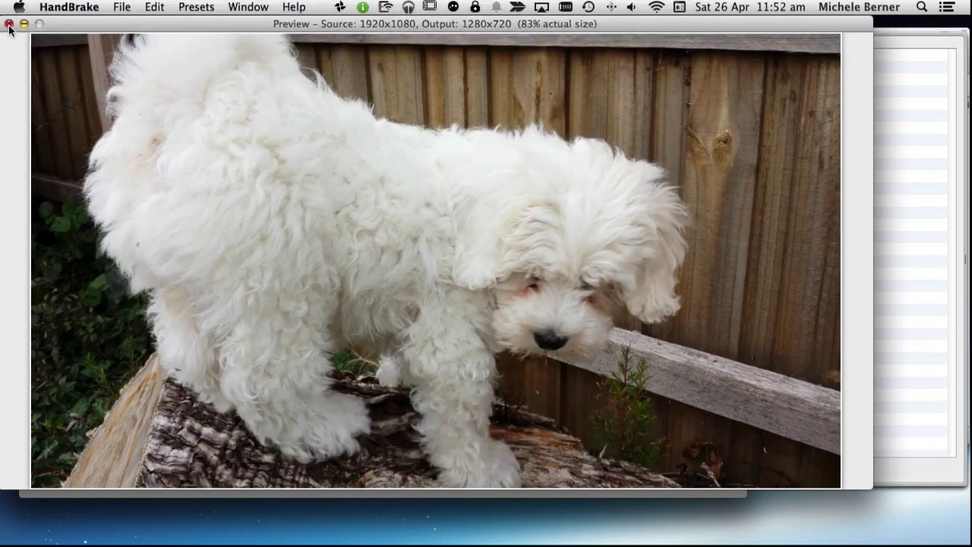
click(8, 24)
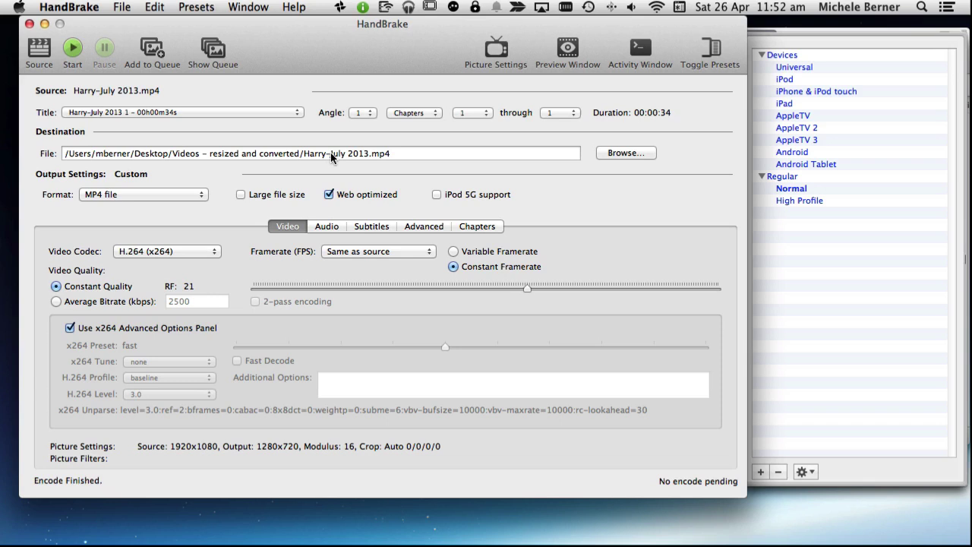
Step: Encode the 1280×720 version as 'Harry-July 2013 resized.mp4', then bring up a Finder window
click(366, 153)
text(resized)
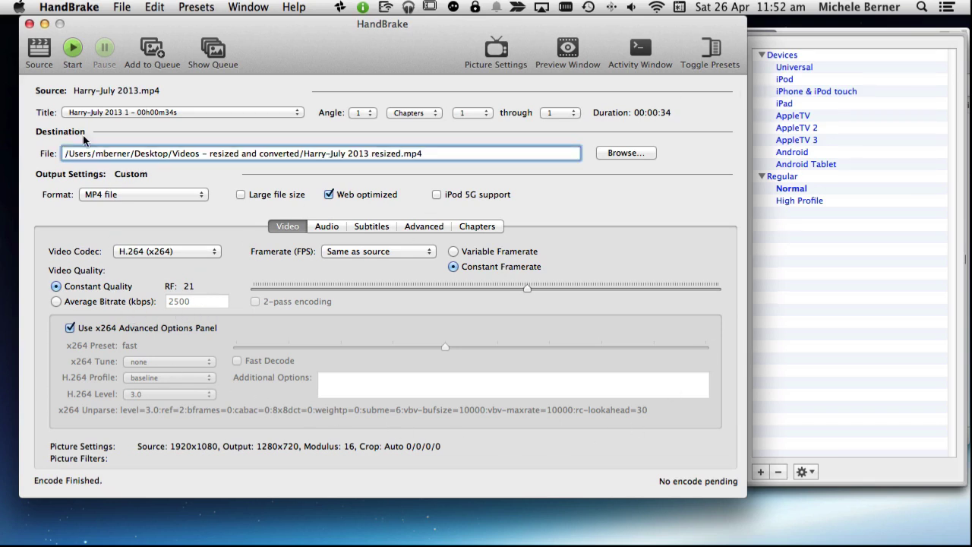
click(72, 48)
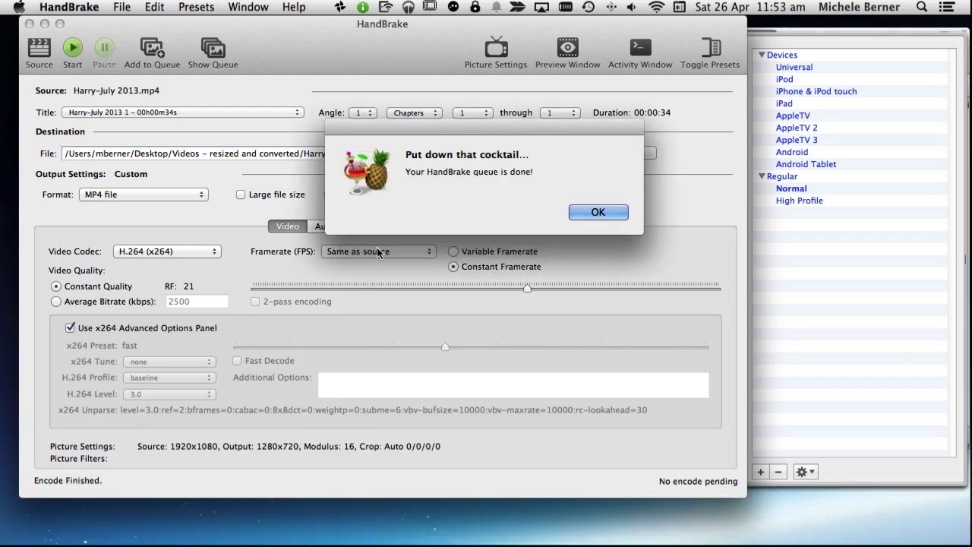
click(596, 213)
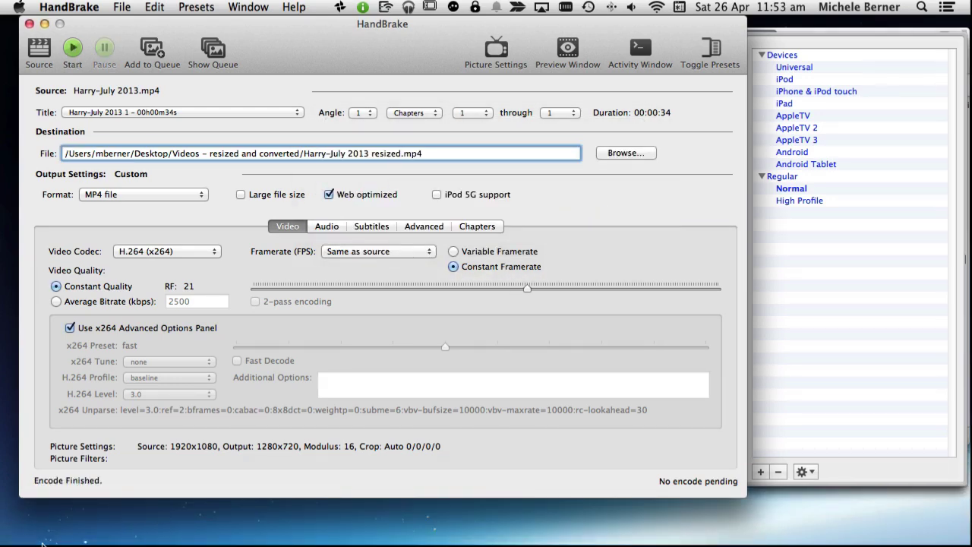
click(35, 532)
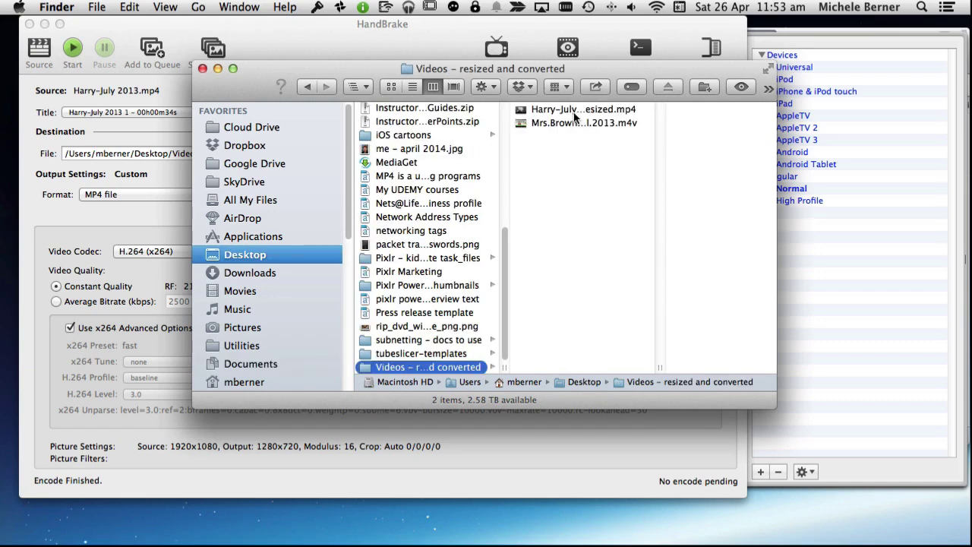
Step: Paste the original Harry-July 2013.mp4 into the folder and compare 74 MB 1920×1080 against the 25.4 MB copy
click(575, 110)
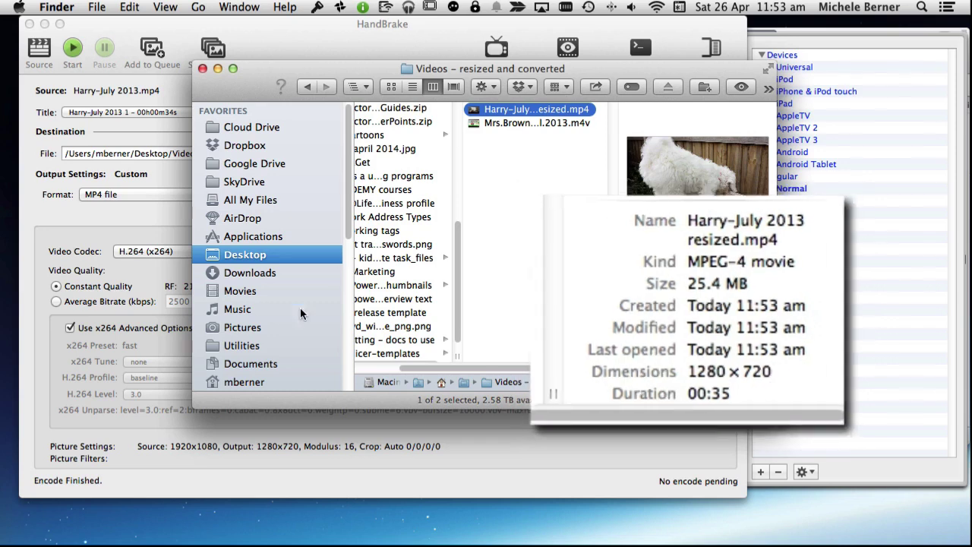
click(568, 212)
right_click(533, 150)
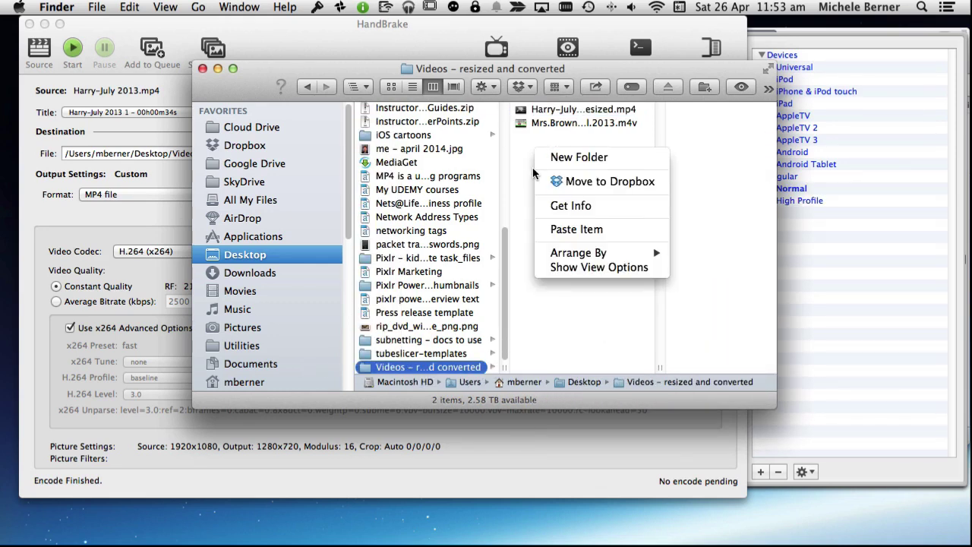
click(548, 230)
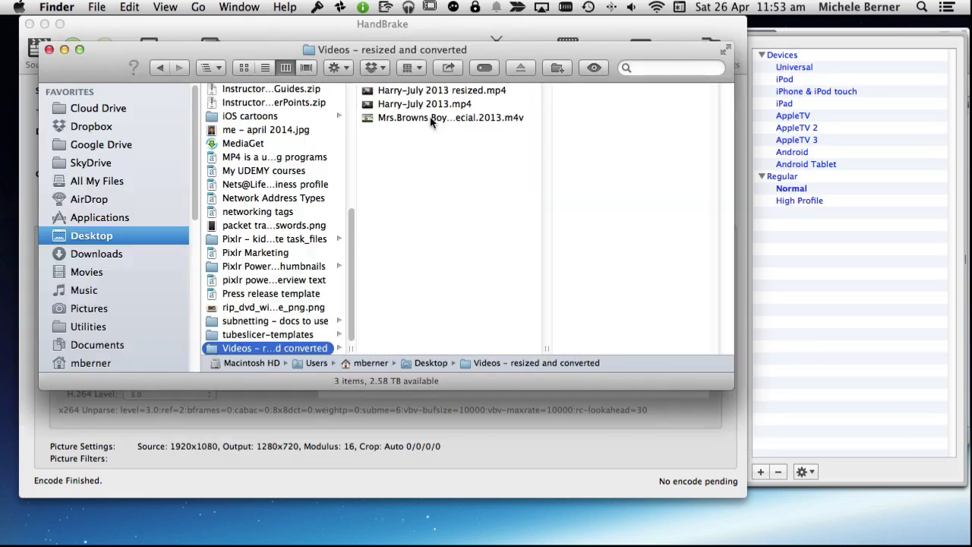
click(435, 104)
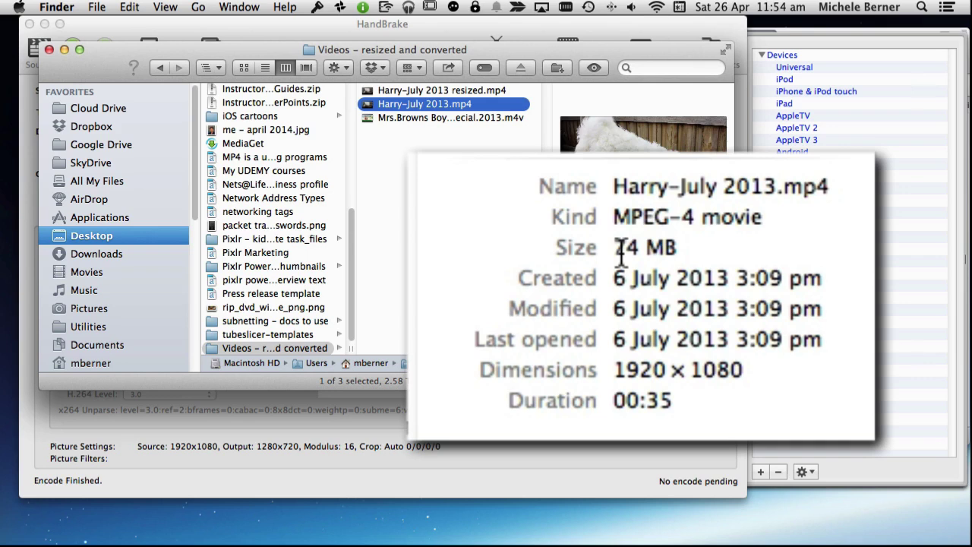
click(451, 91)
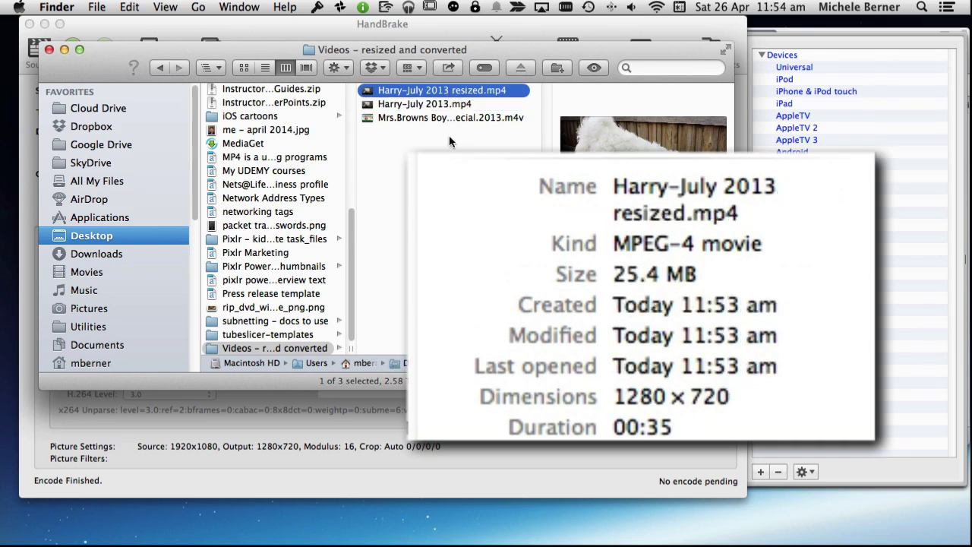